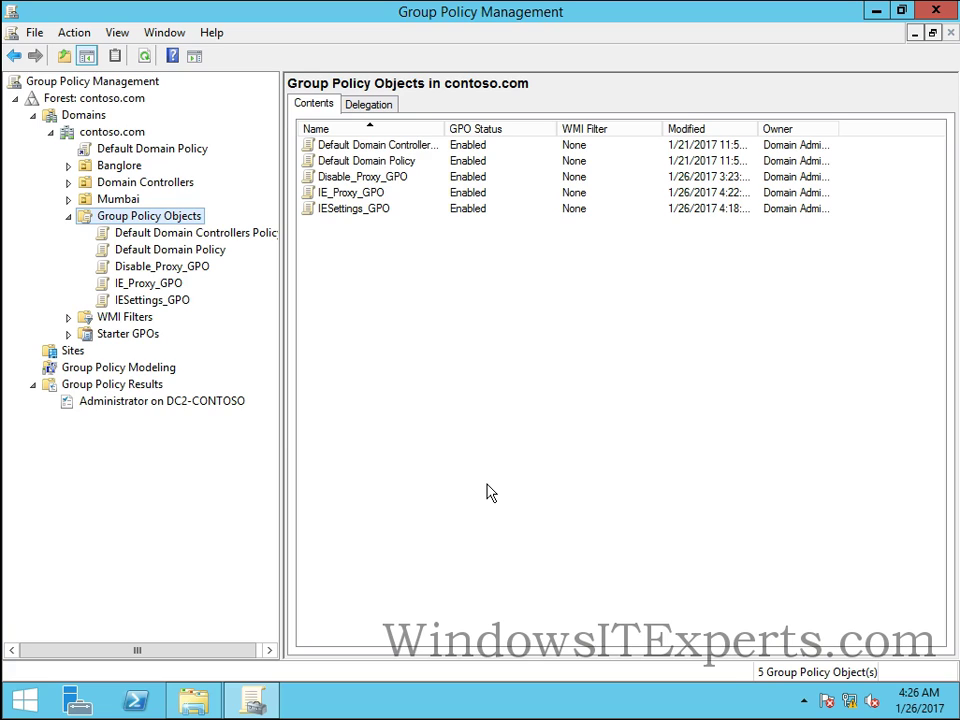
Step: Back up all Group Policy Objects of contoso.com to the folder C:\Group policy, leaving the description empty
click(490, 492)
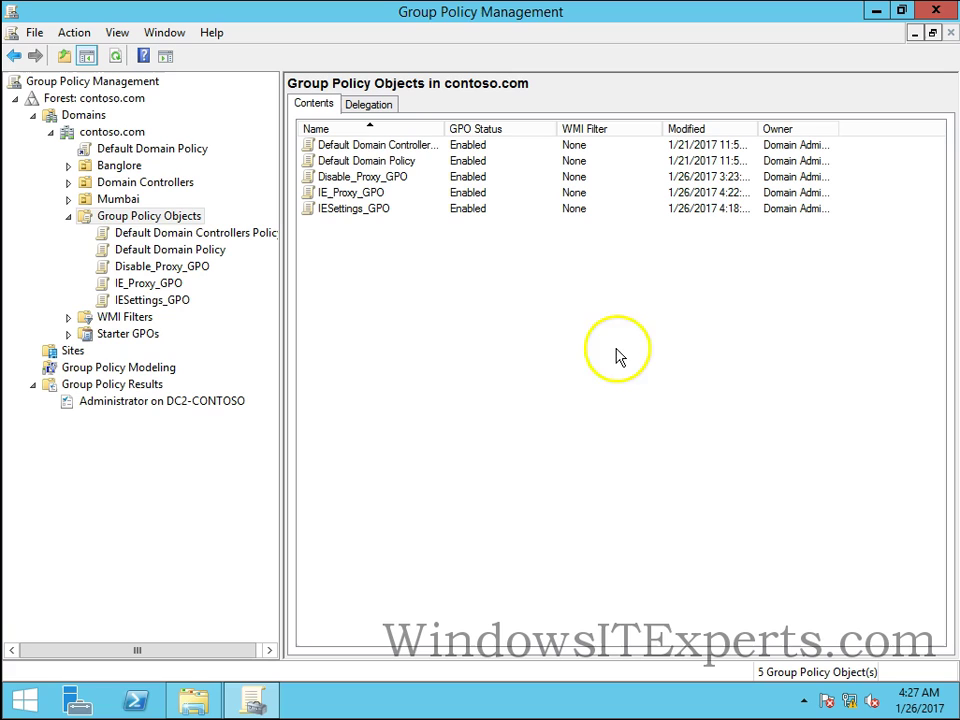
click(160, 217)
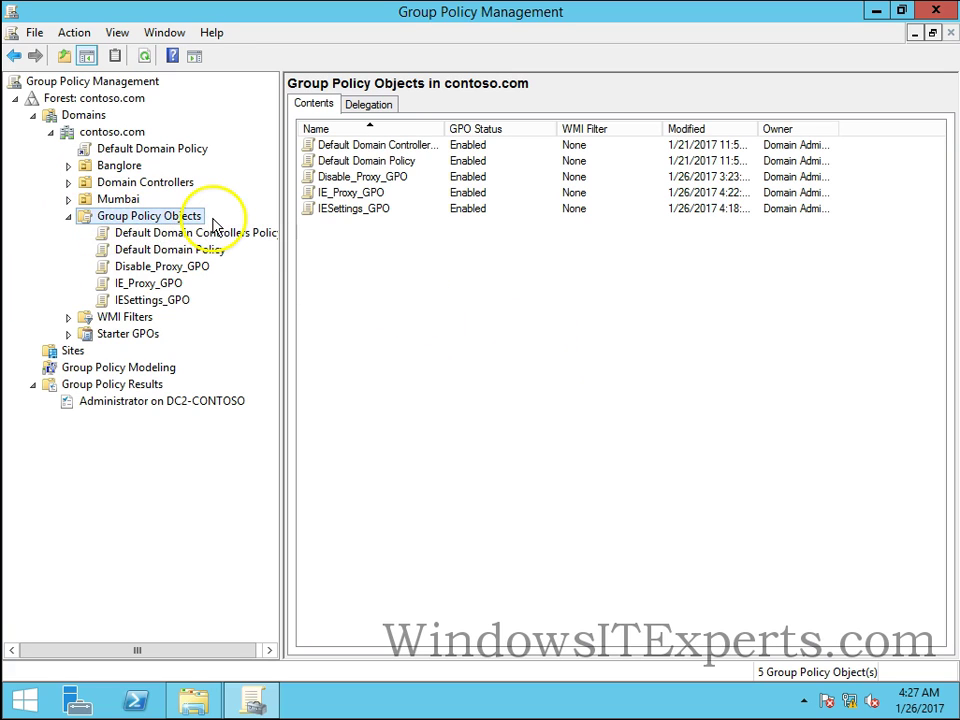
right_click(160, 221)
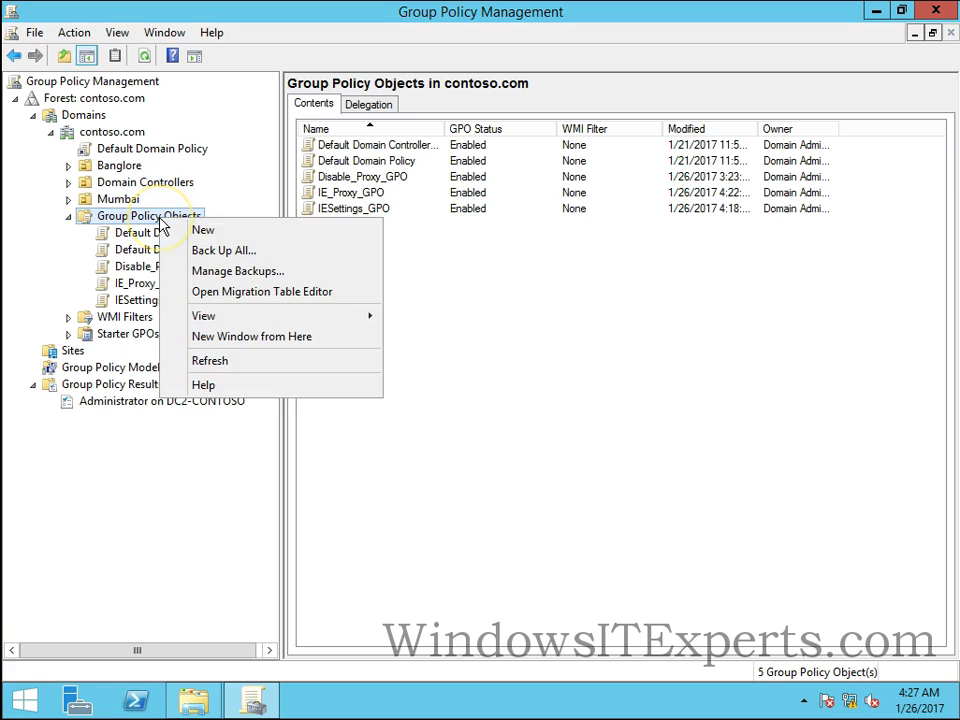
click(255, 258)
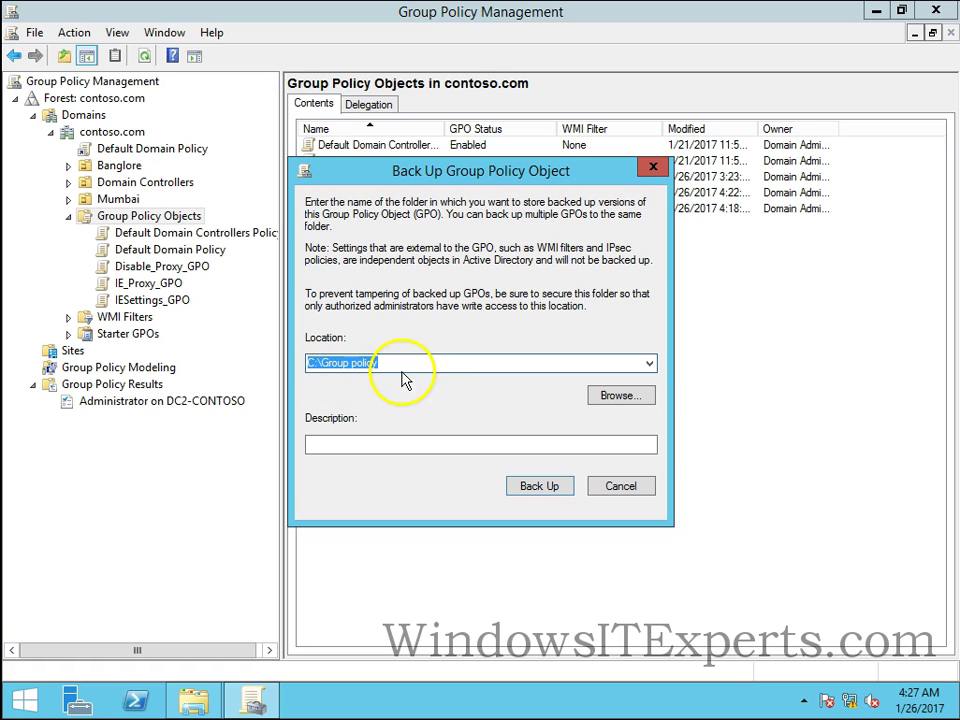
click(537, 487)
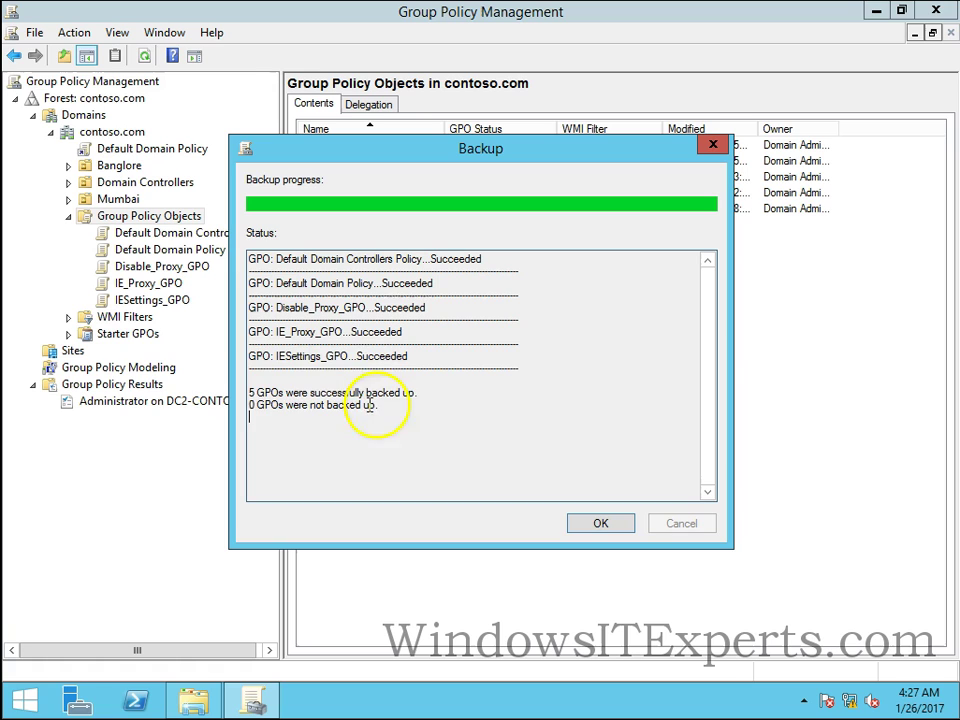
Step: Review each GPO's backup status and the success and failure summary, and close the backup report
drag(376, 414, 238, 250)
click(253, 279)
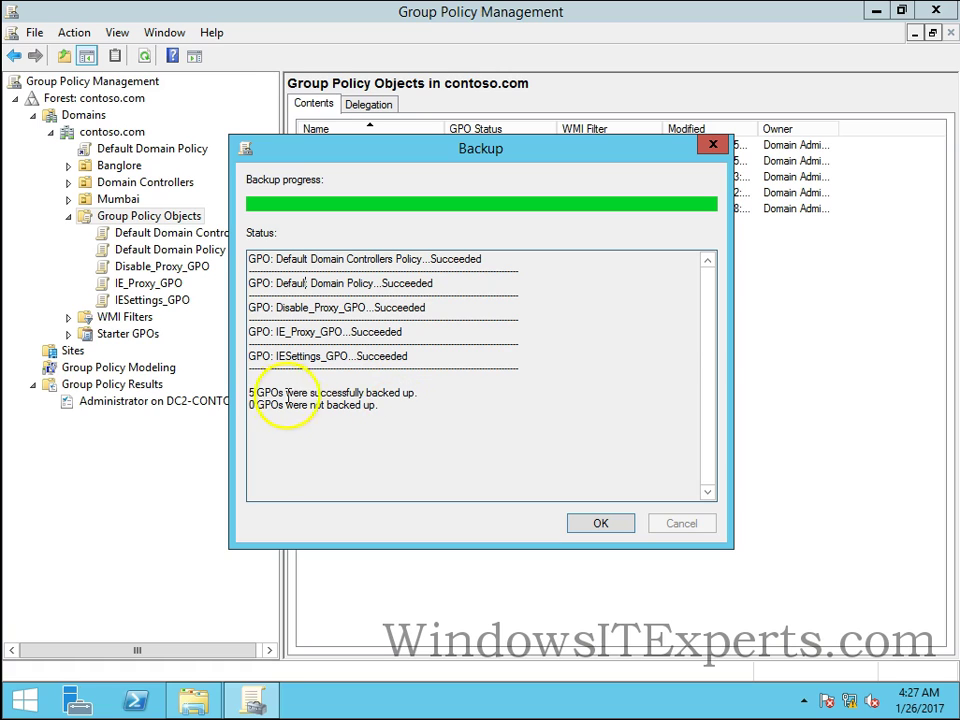
drag(260, 394, 438, 394)
click(438, 394)
drag(257, 407, 321, 407)
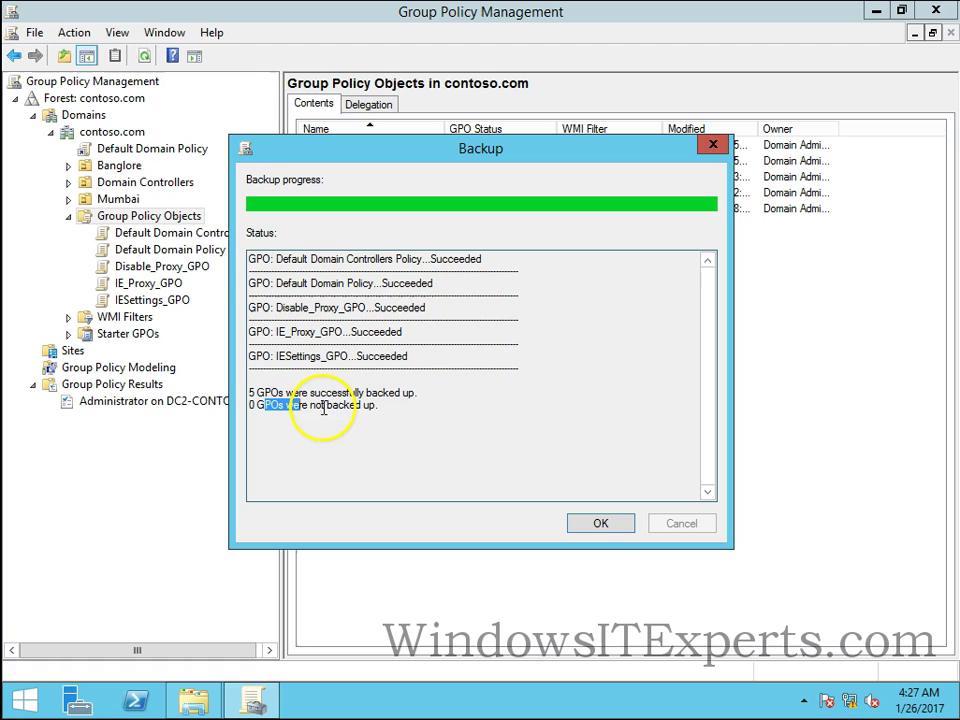
click(341, 407)
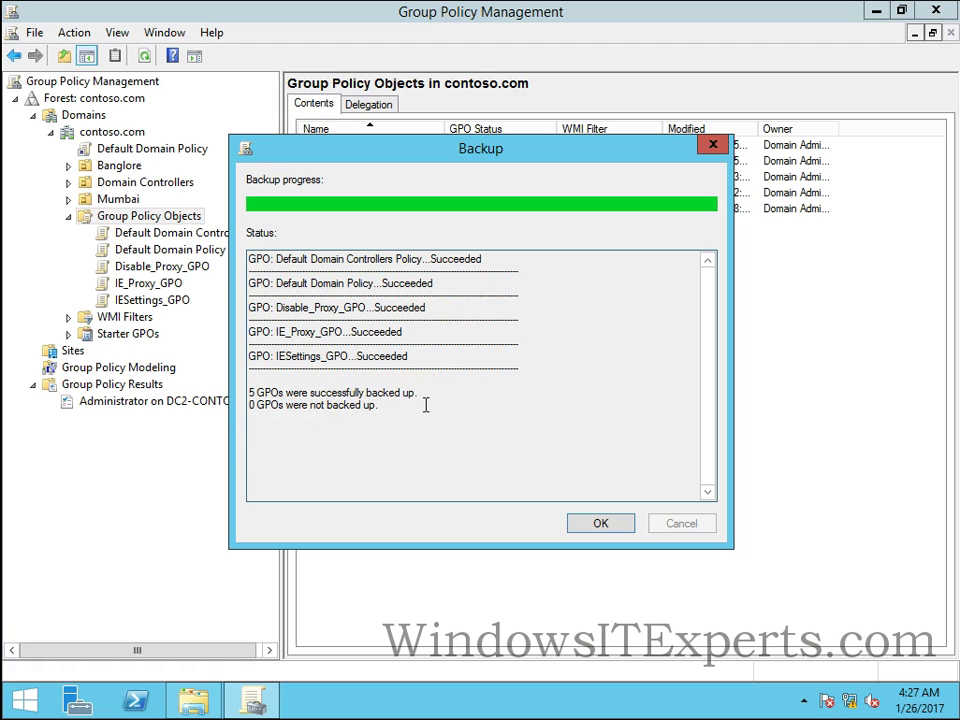
double_click(241, 405)
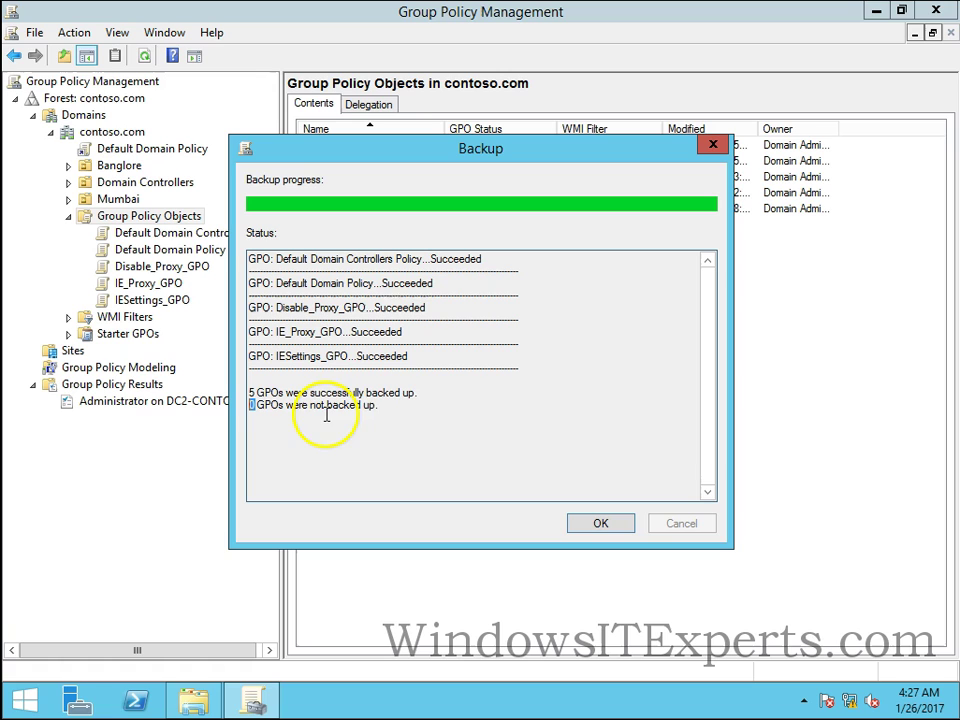
drag(345, 415, 265, 382)
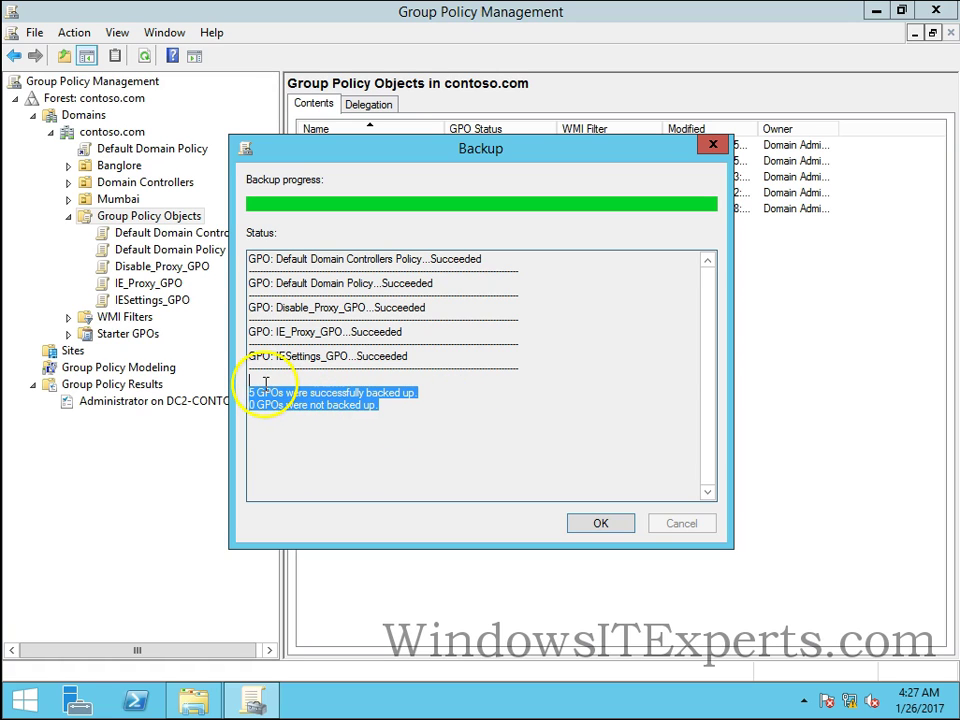
click(392, 392)
click(604, 530)
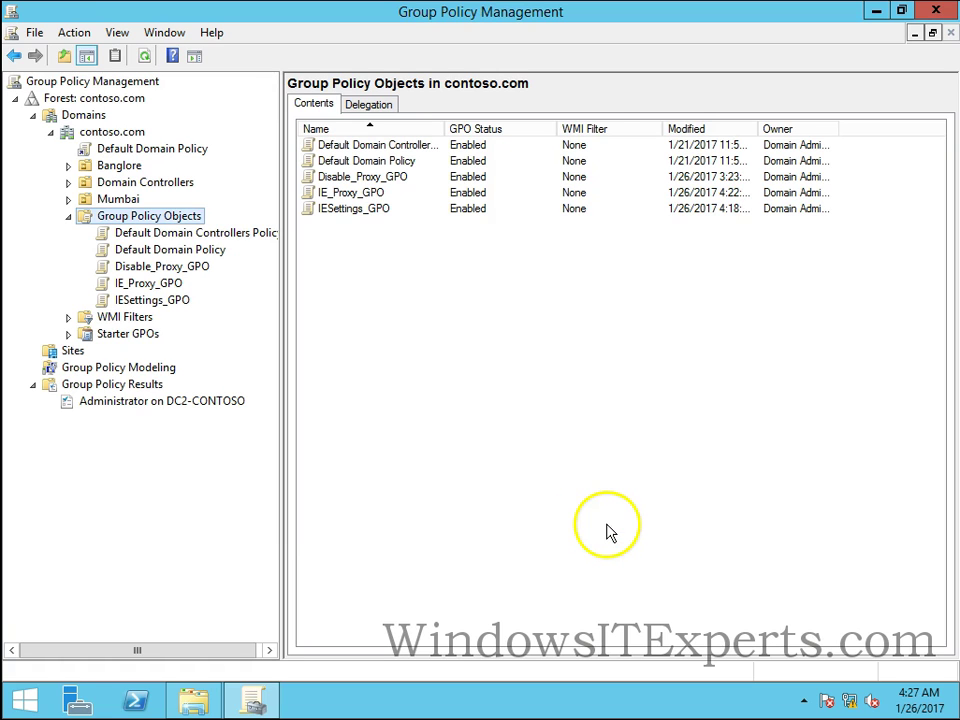
Step: Switch to File Explorer, refresh the C:\Group policy folder to check the backup folders, and minimize the window
click(193, 700)
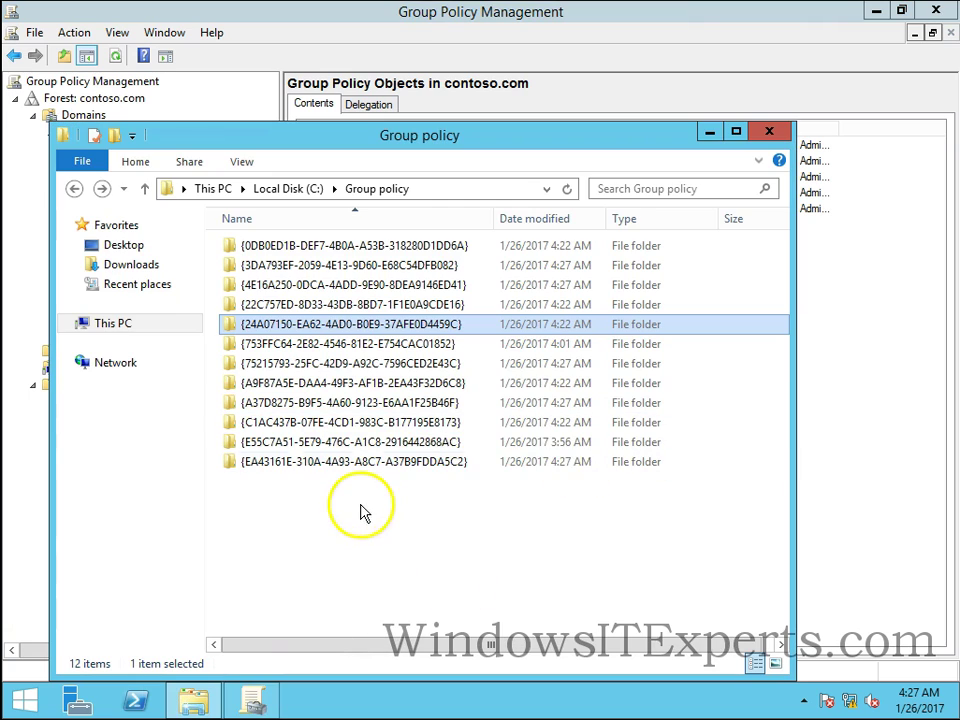
right_click(428, 518)
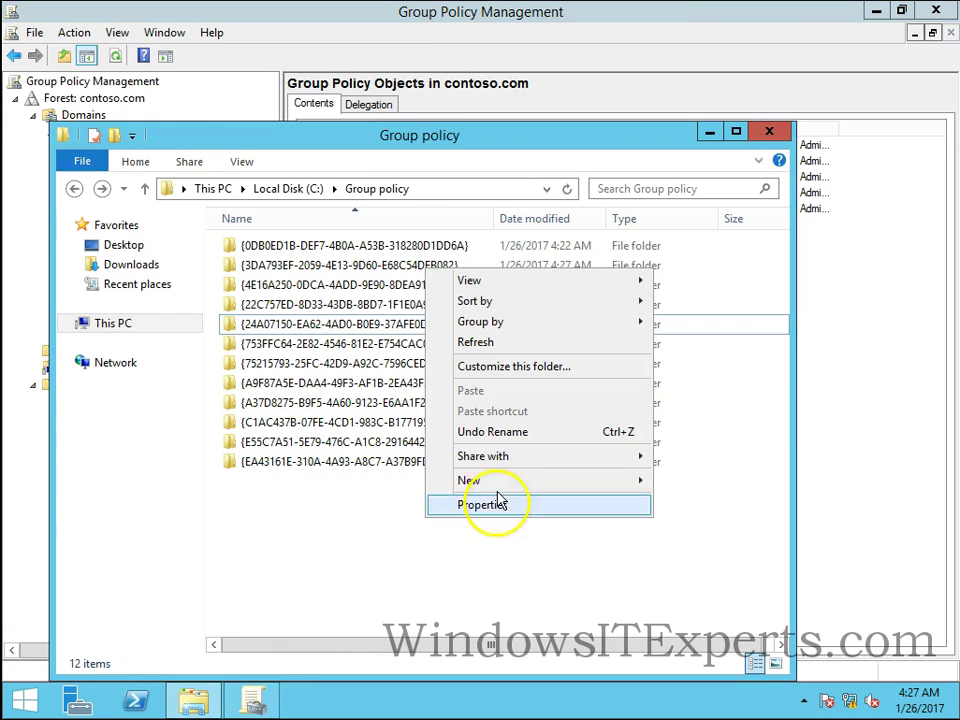
click(488, 343)
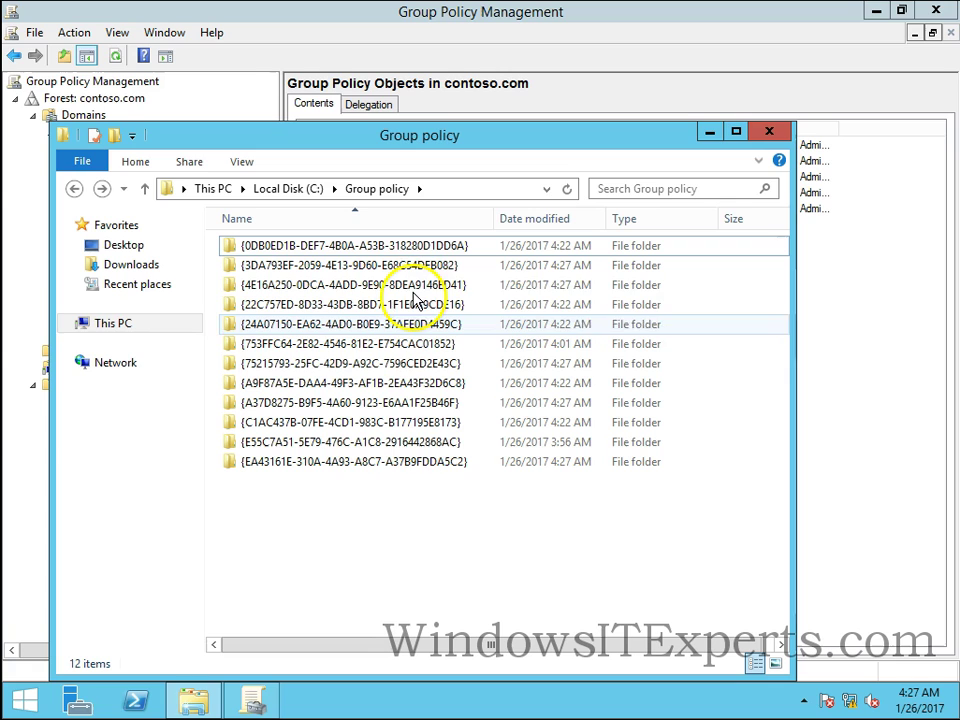
click(710, 133)
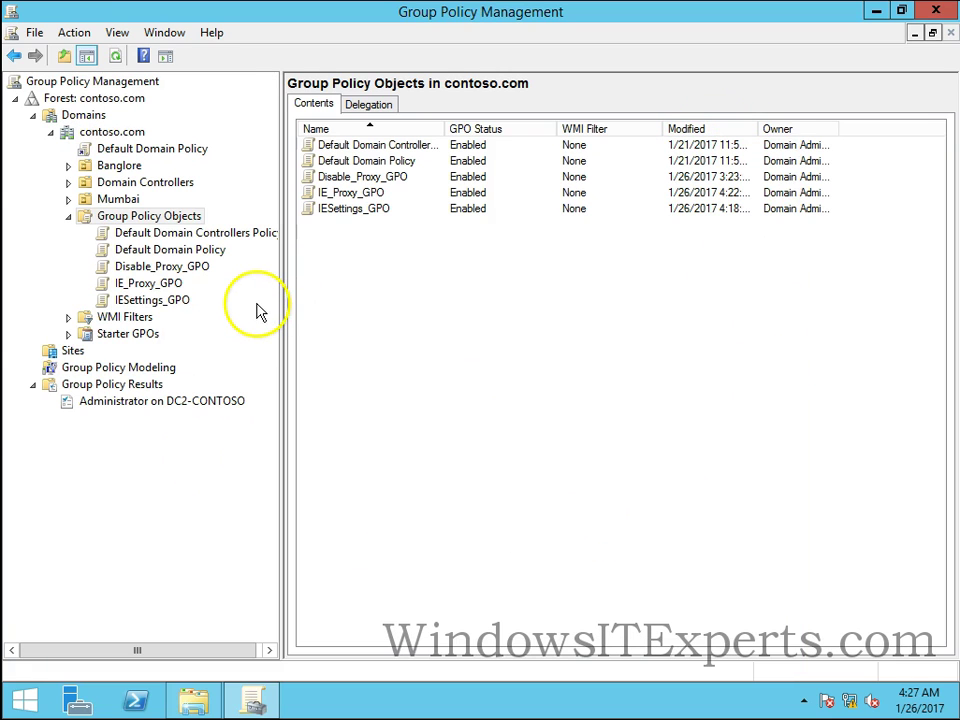
right_click(144, 309)
click(185, 313)
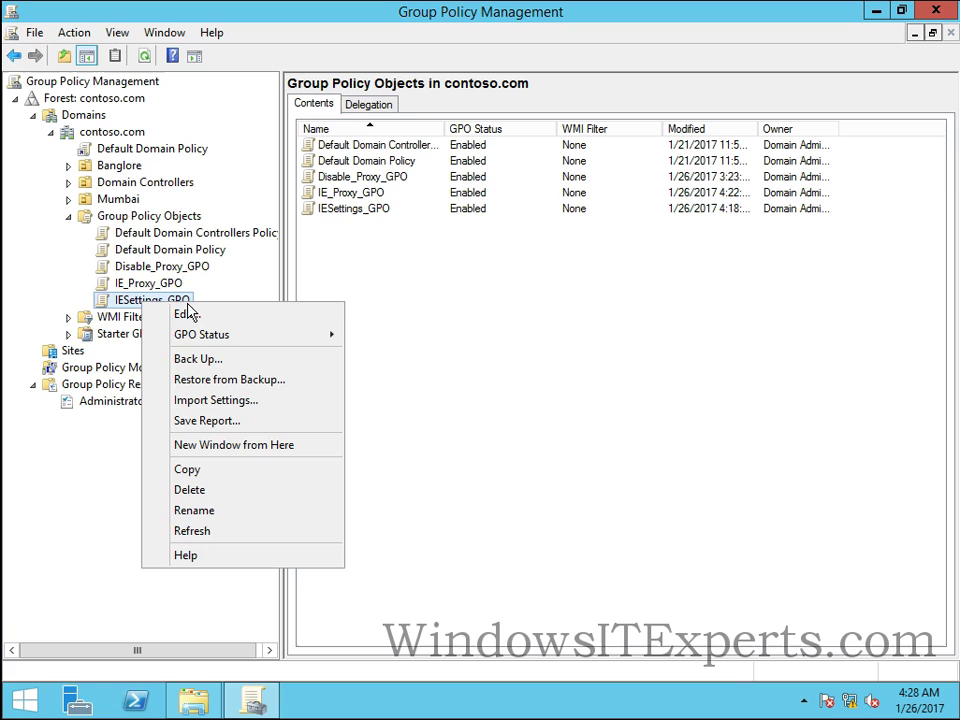
click(104, 298)
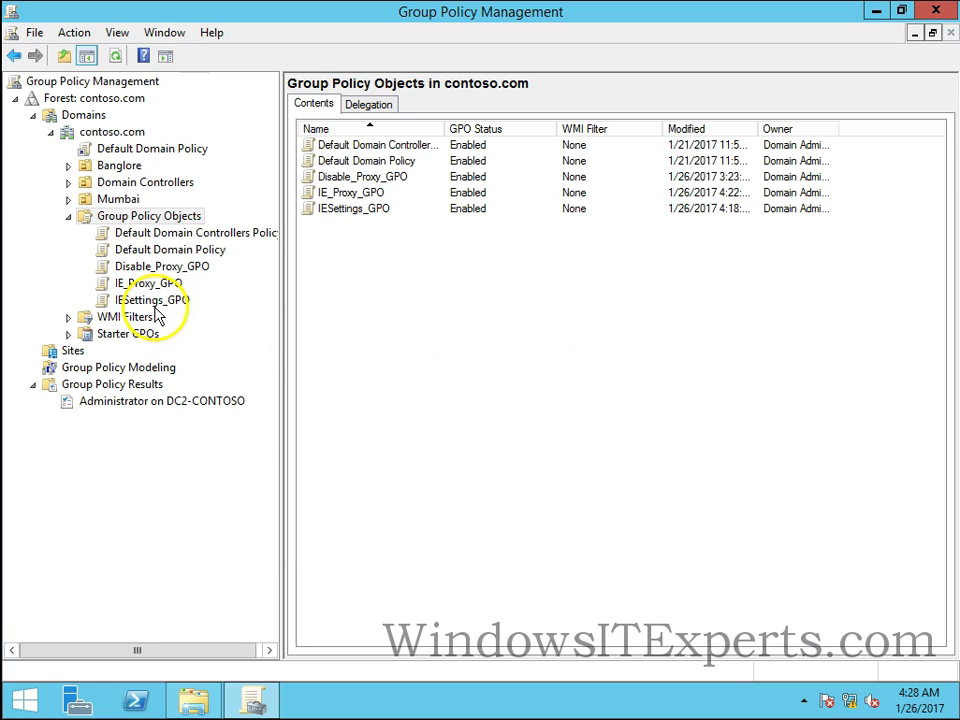
Step: Delete IESettings_GPO and all its links in the domain from the Group Policy Objects container
right_click(134, 302)
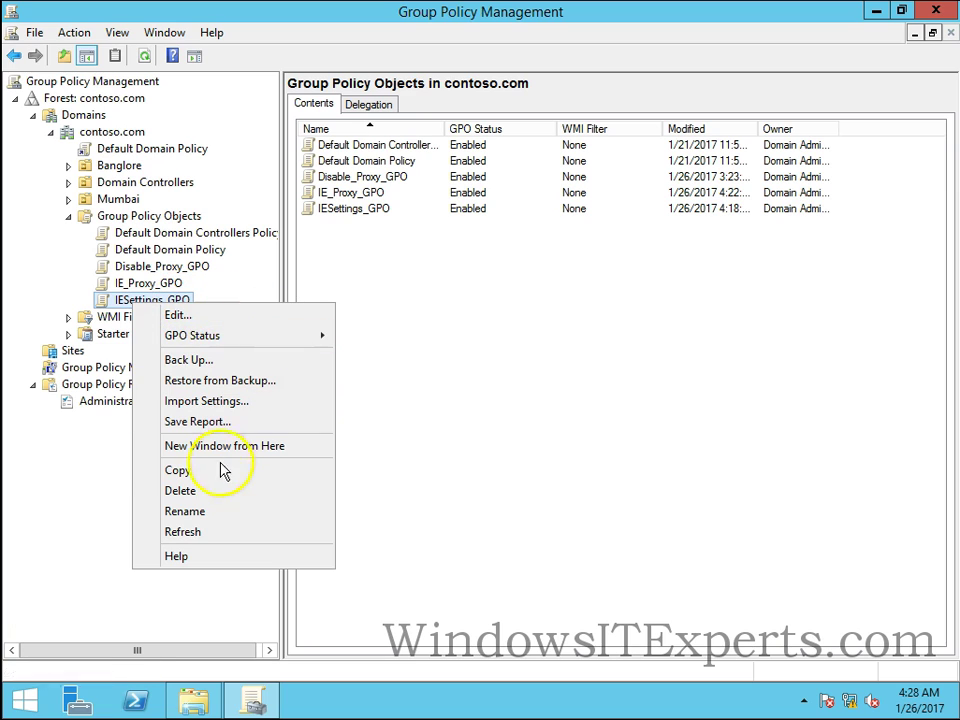
click(182, 491)
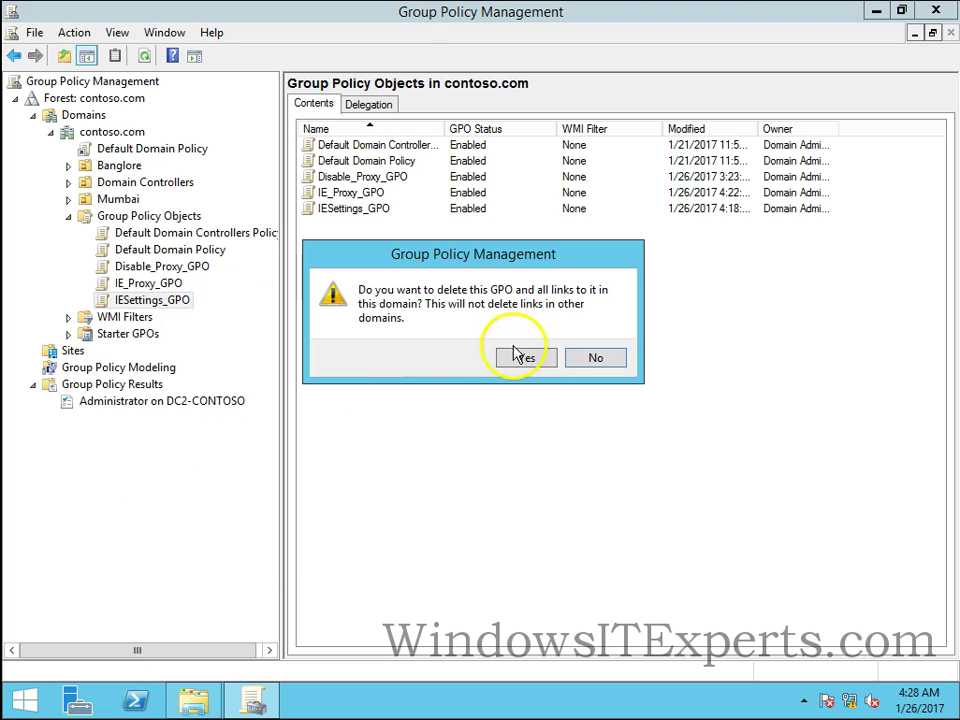
click(543, 360)
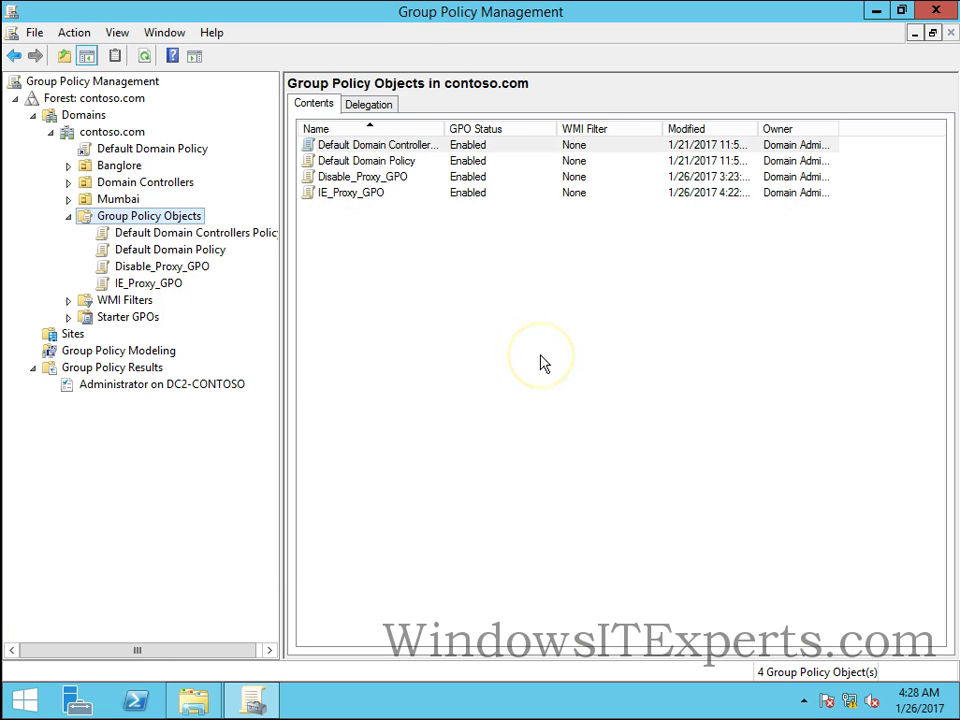
Step: Open the backup manager for Group Policy Objects, widen the Name column and sort the backed-up GPOs by name
right_click(148, 224)
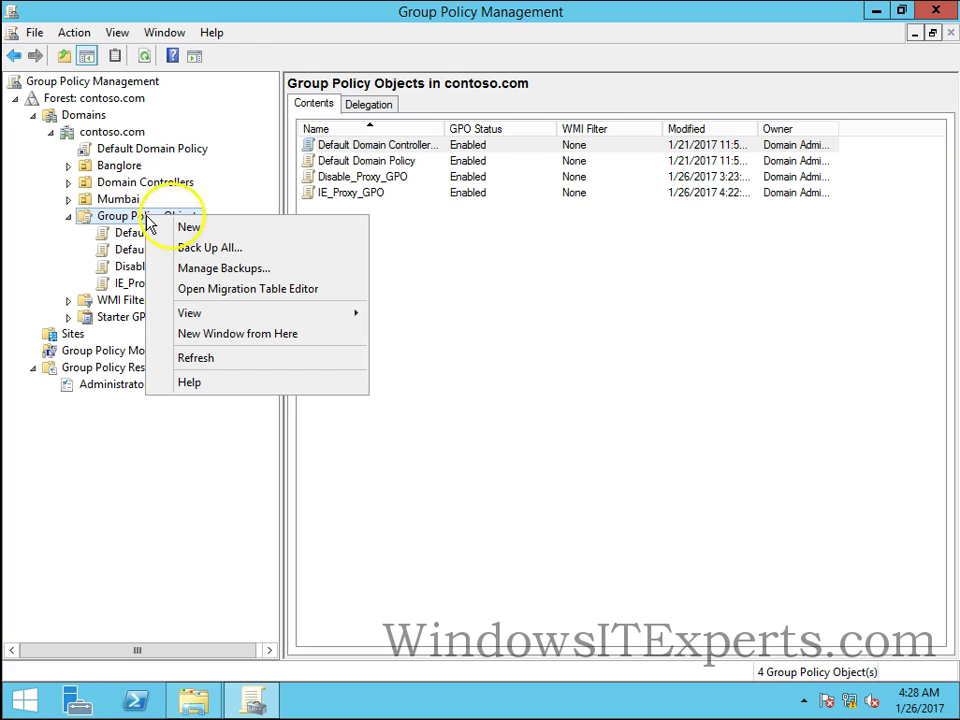
click(255, 270)
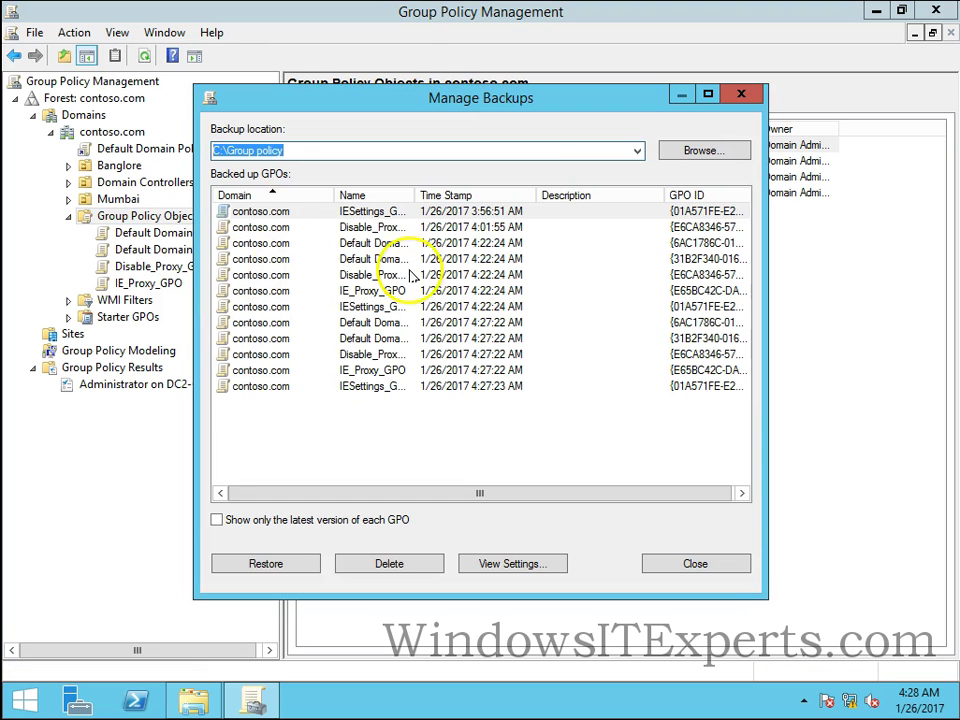
drag(415, 194, 513, 194)
drag(329, 193, 316, 196)
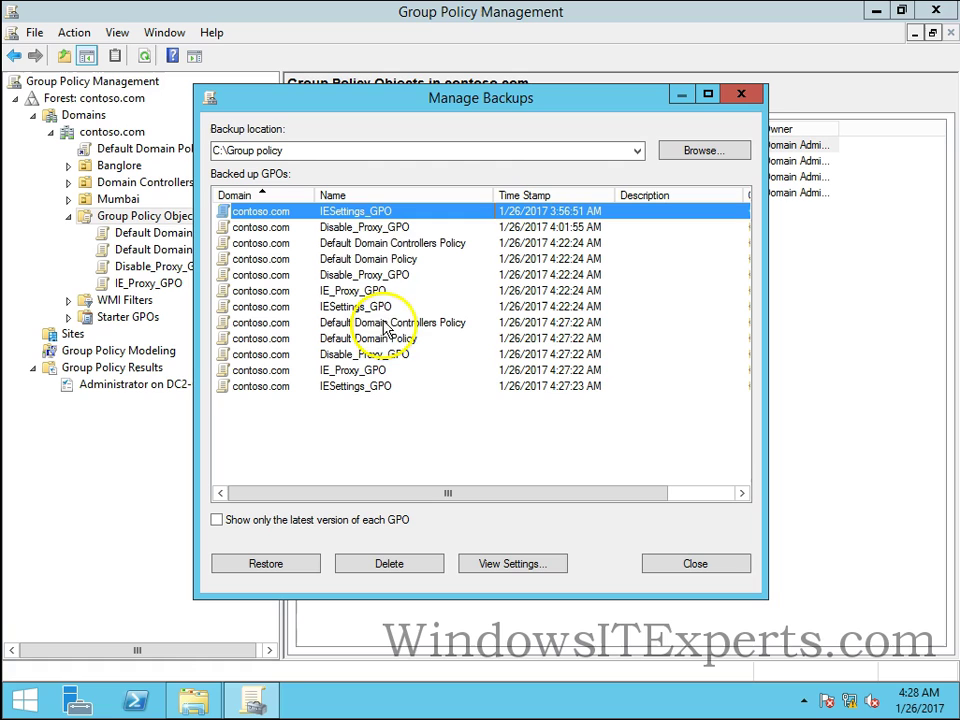
click(376, 396)
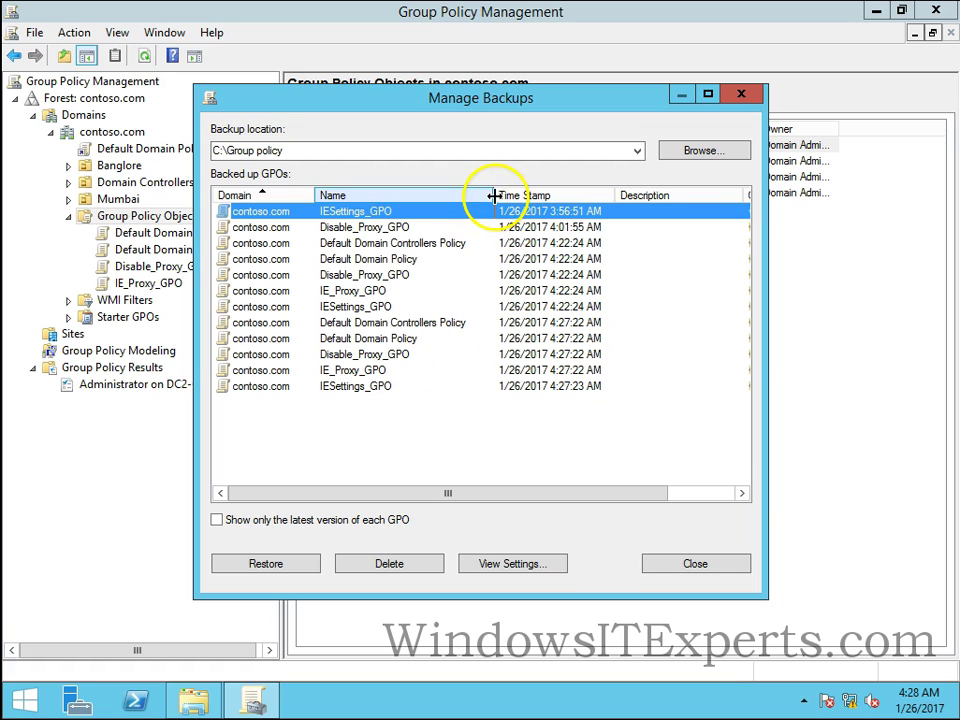
drag(492, 196, 465, 196)
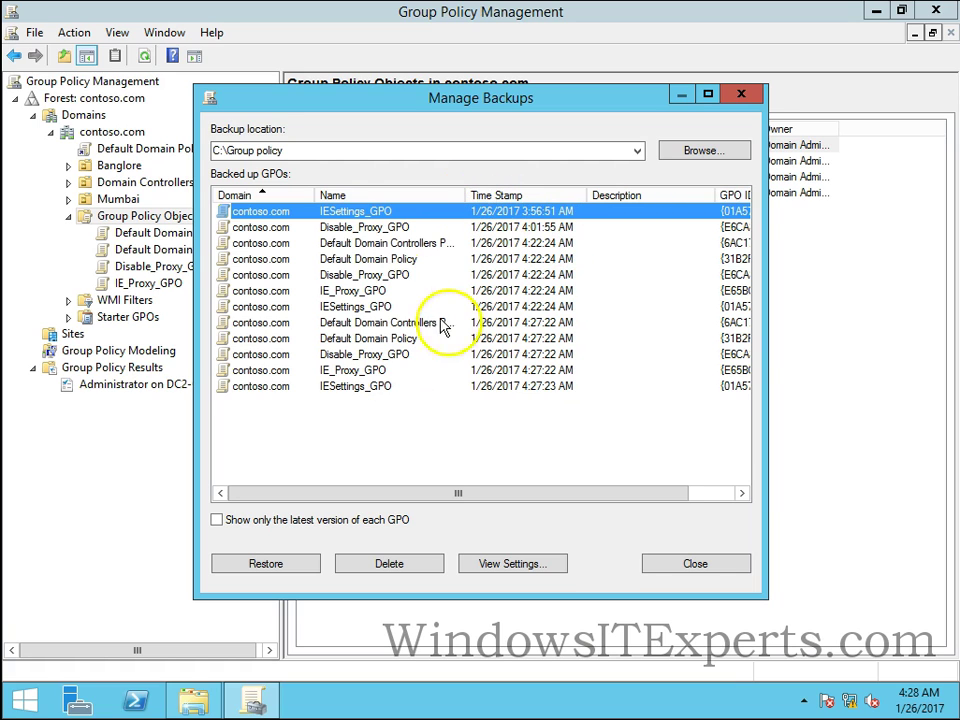
click(352, 196)
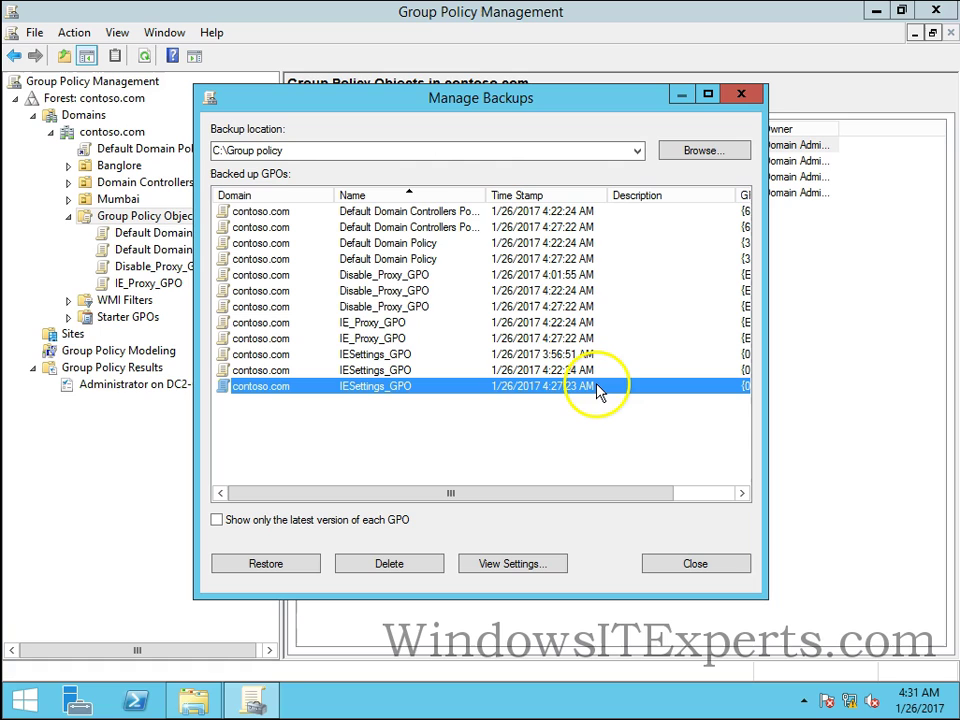
Step: Restore the IESettings_GPO backup time-stamped 1/26/2017 4:27:23 AM and close the backup manager
click(568, 373)
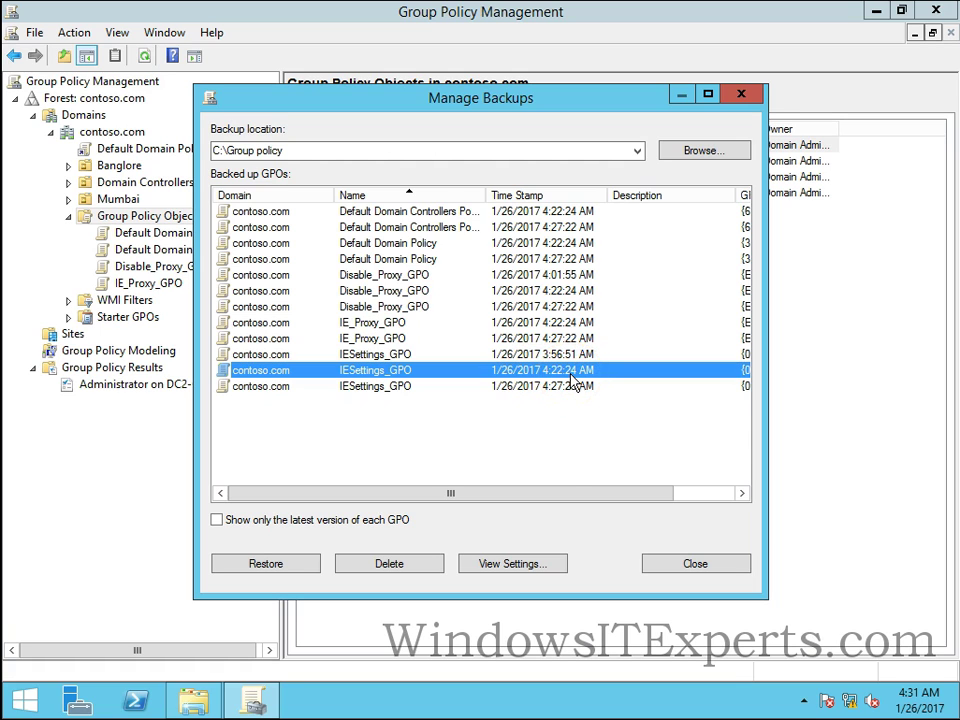
click(555, 356)
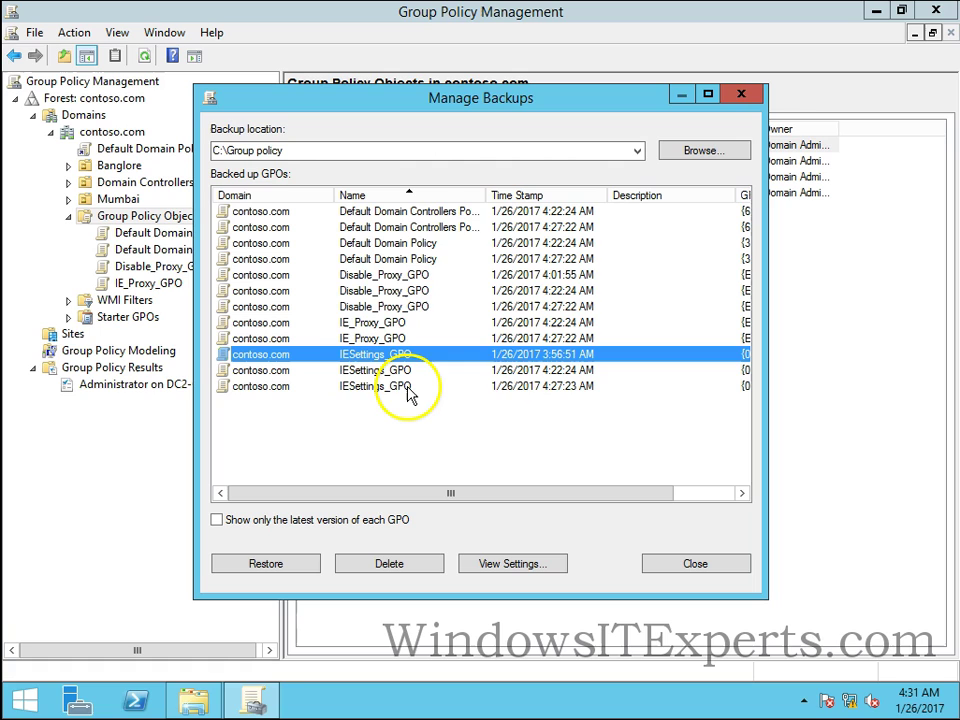
click(506, 387)
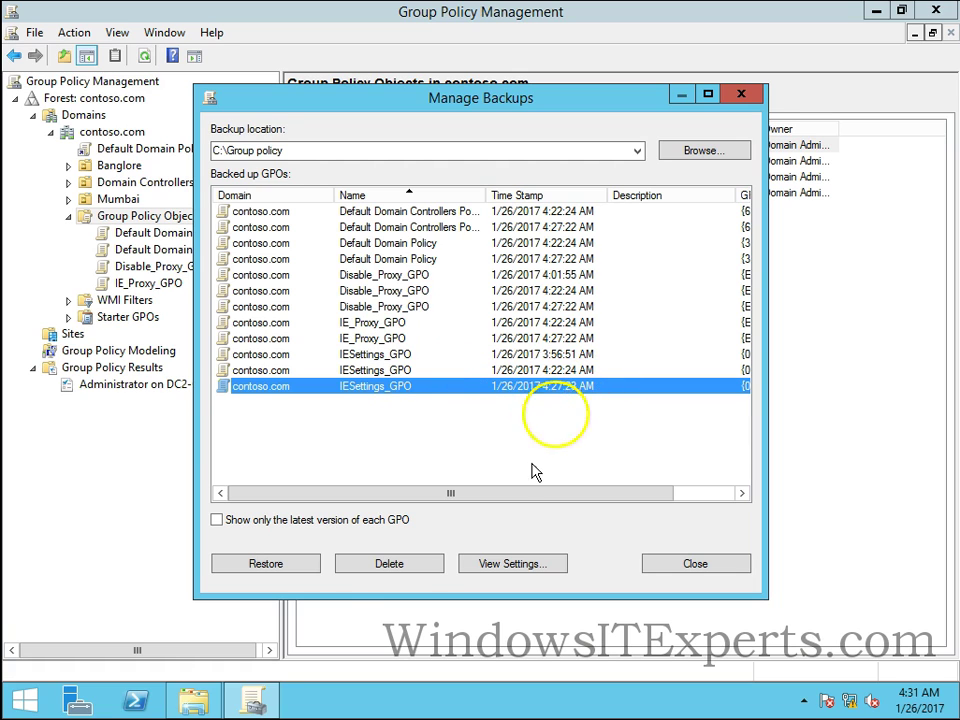
click(296, 570)
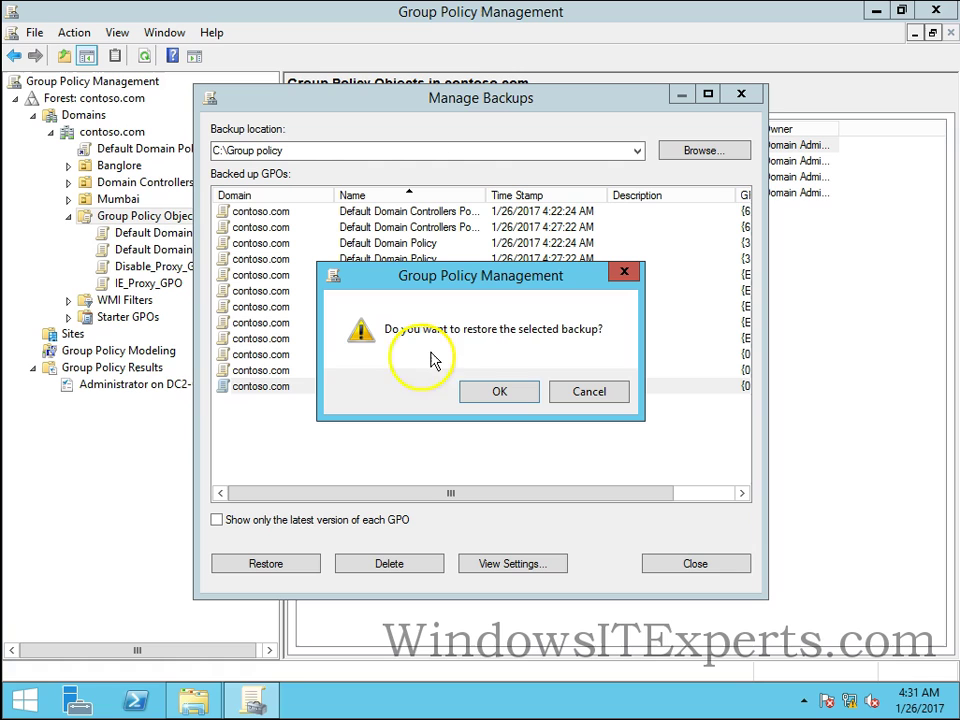
click(498, 395)
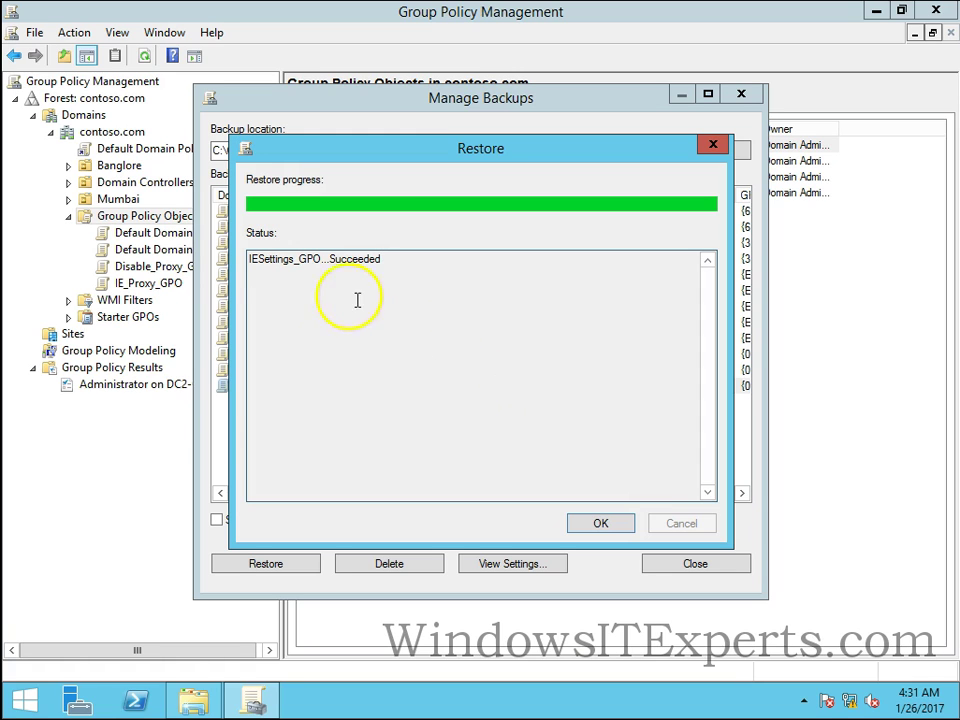
drag(281, 264, 240, 259)
click(436, 260)
click(448, 259)
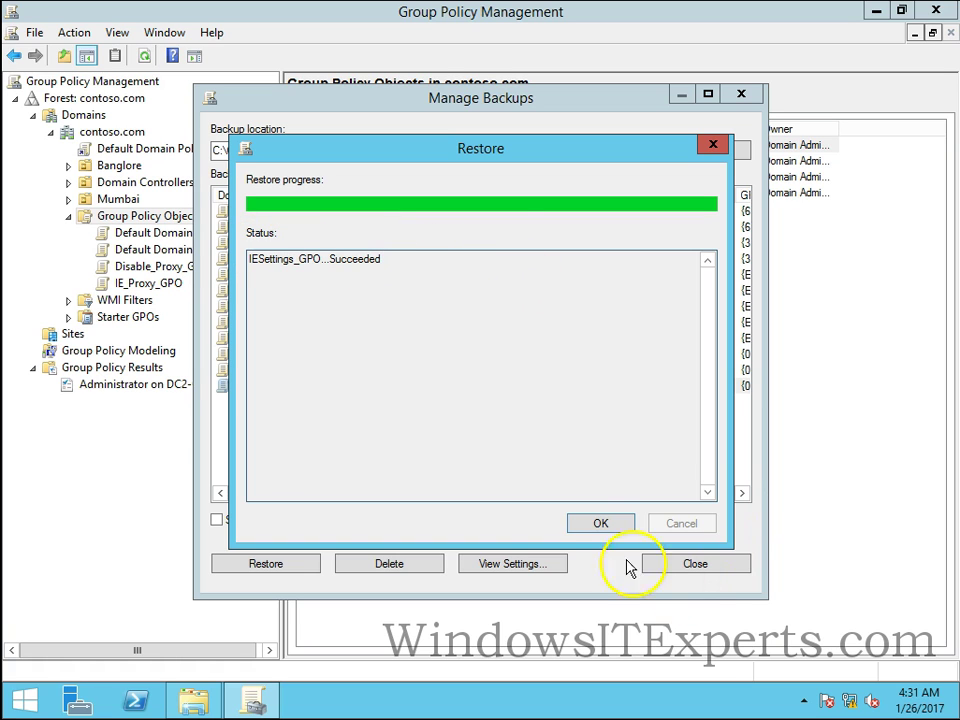
click(601, 523)
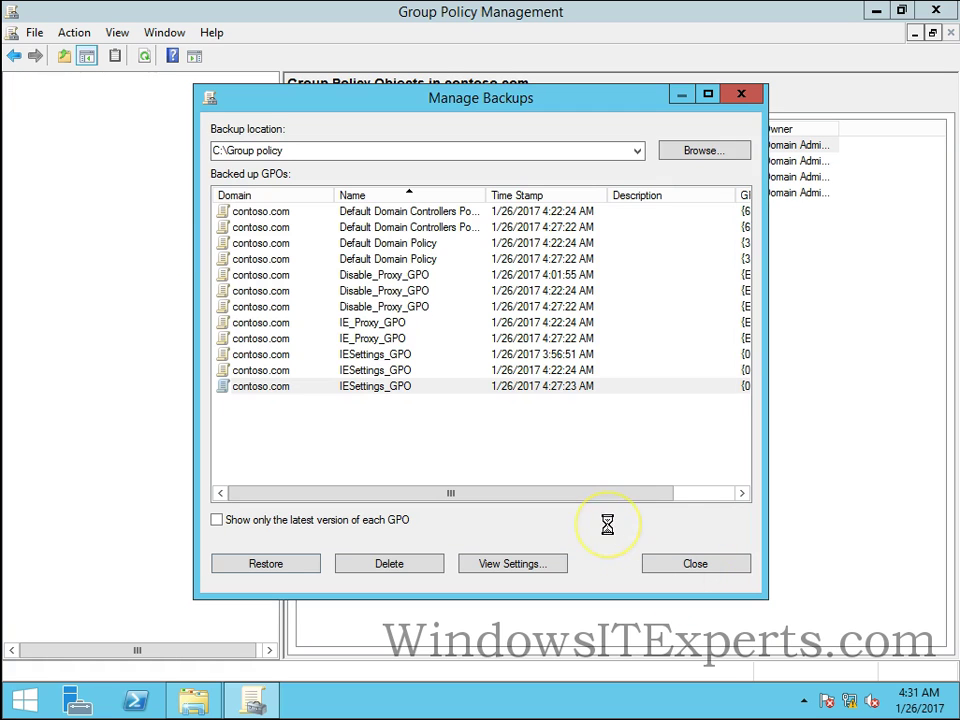
click(699, 567)
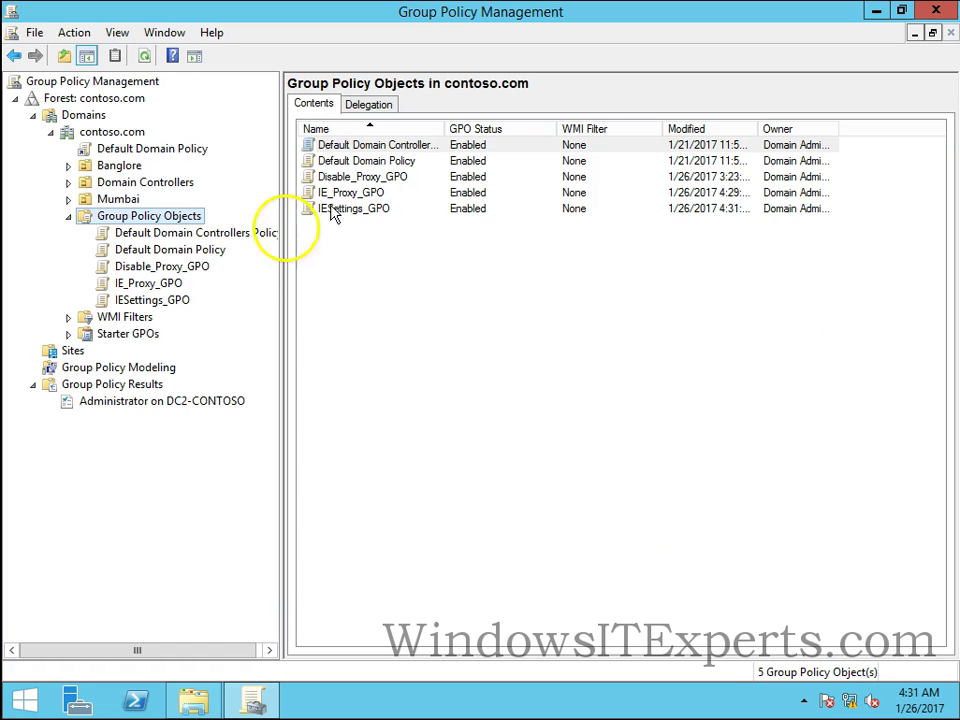
Step: Show the scope of the restored IESettings_GPO to check its links and security filtering
click(150, 300)
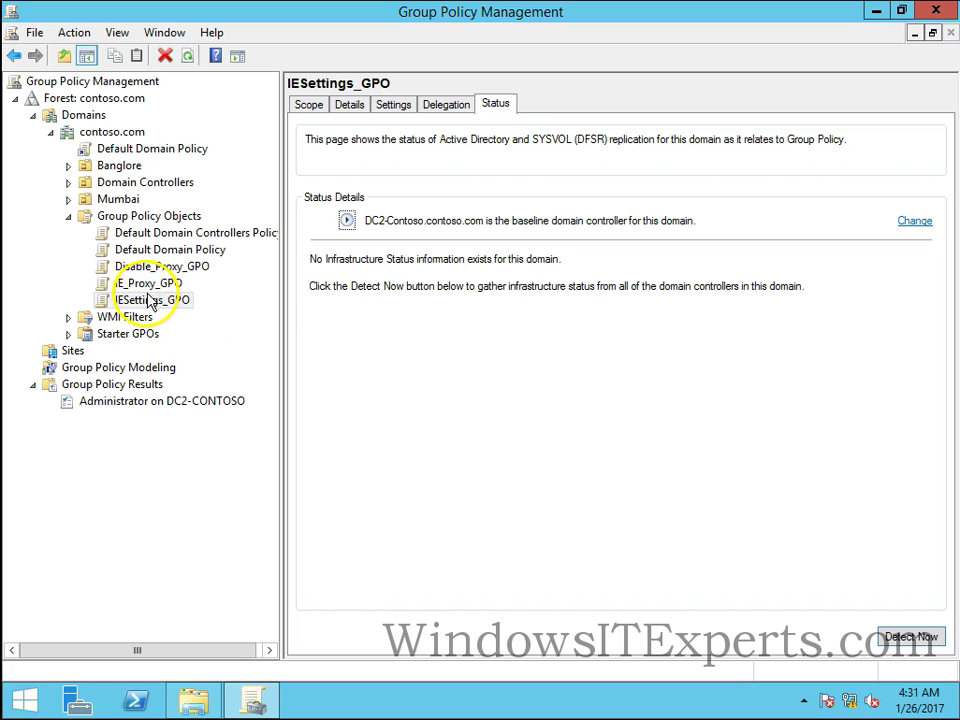
click(312, 106)
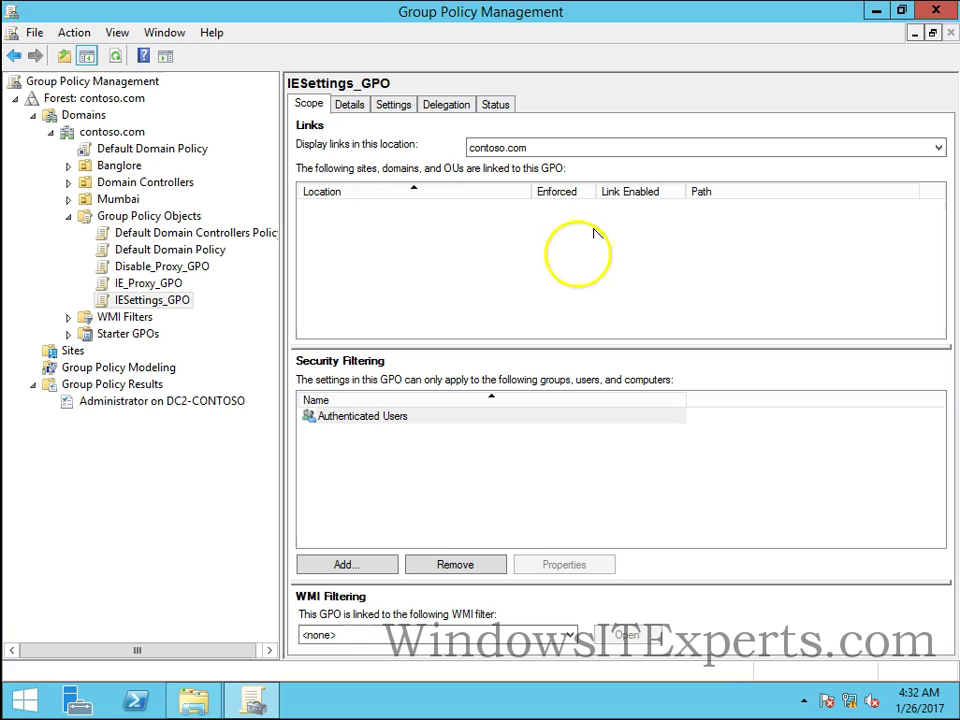